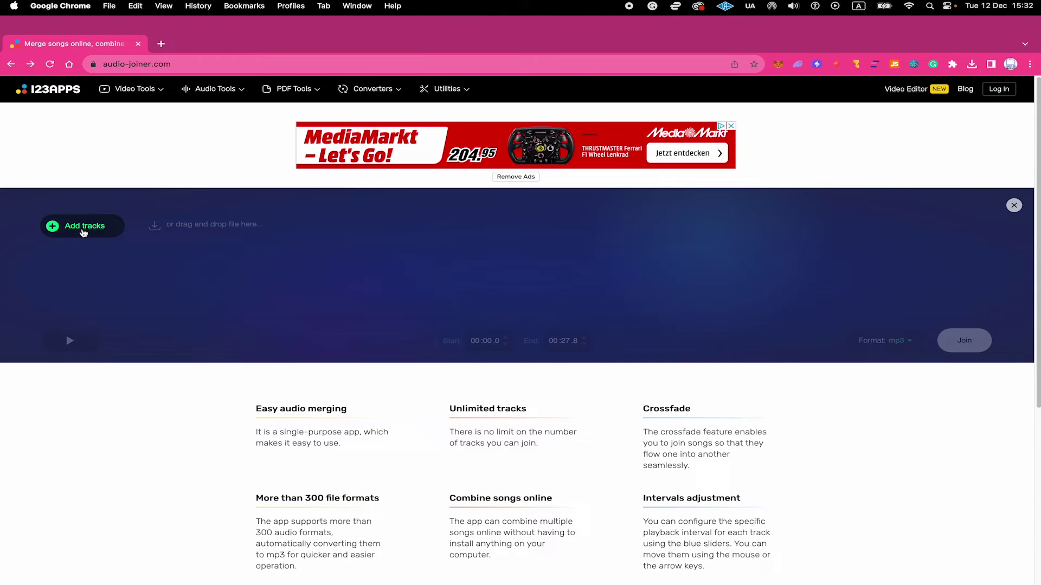
- Load Gotham Riddle 3.mp3 from the Join Merge Audio Files folder as the first track
click(83, 230)
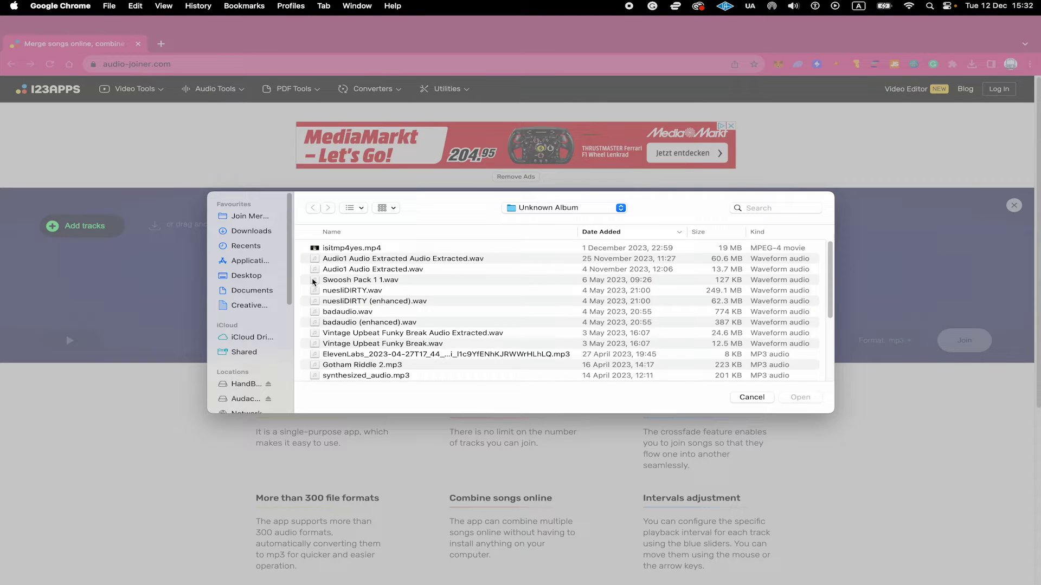
click(256, 216)
key(super+1)
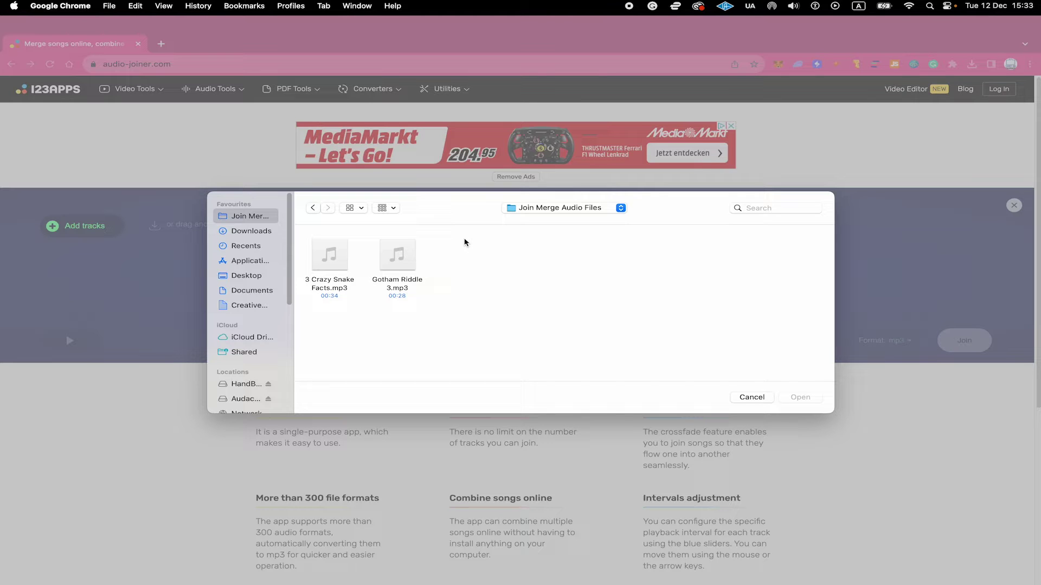
click(411, 248)
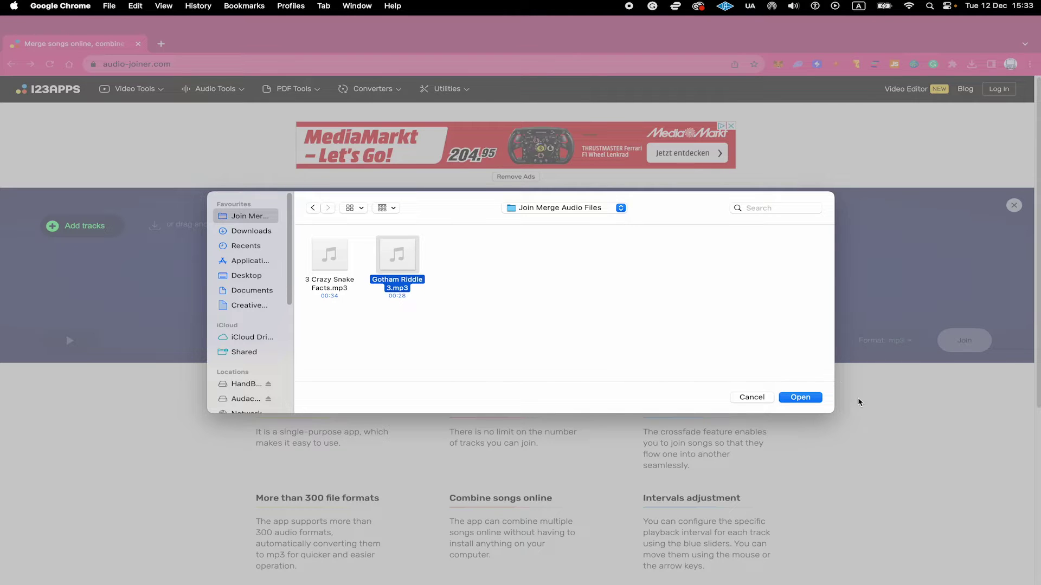
click(800, 399)
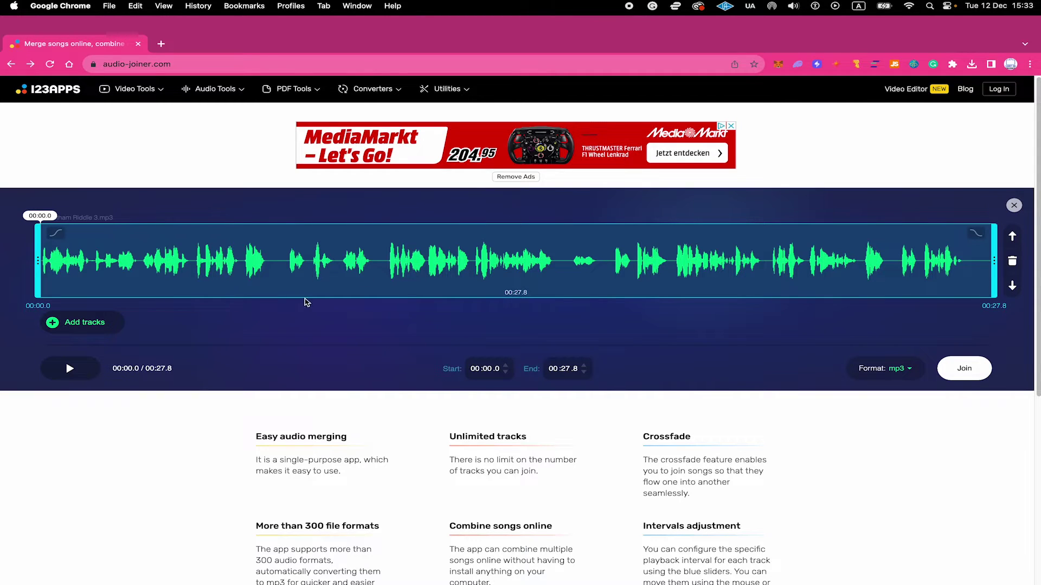
- Add 3 Crazy Snake Facts.mp3 as the second track, bringing the total to 01:01.4
click(99, 326)
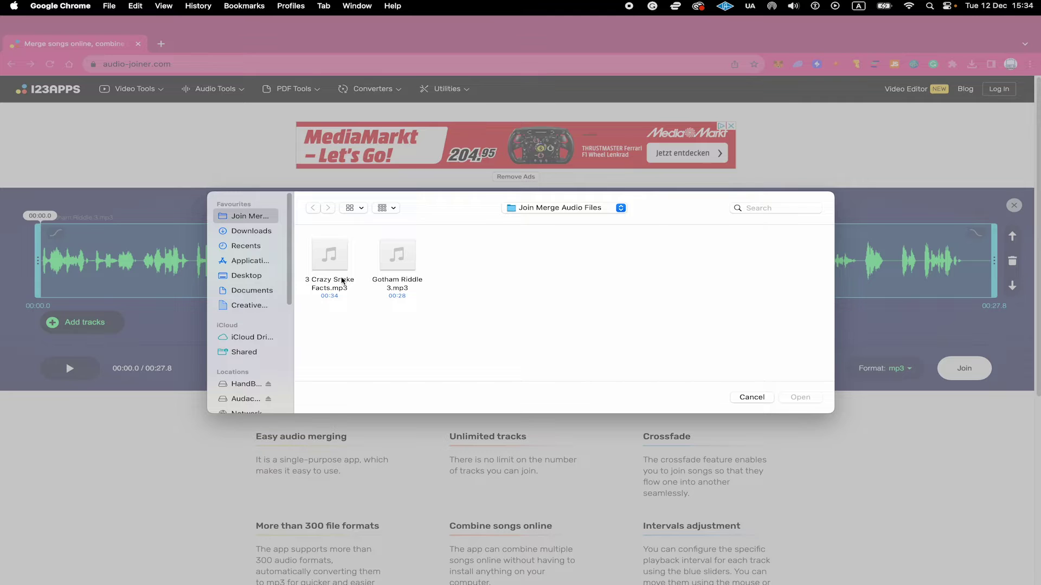
click(339, 239)
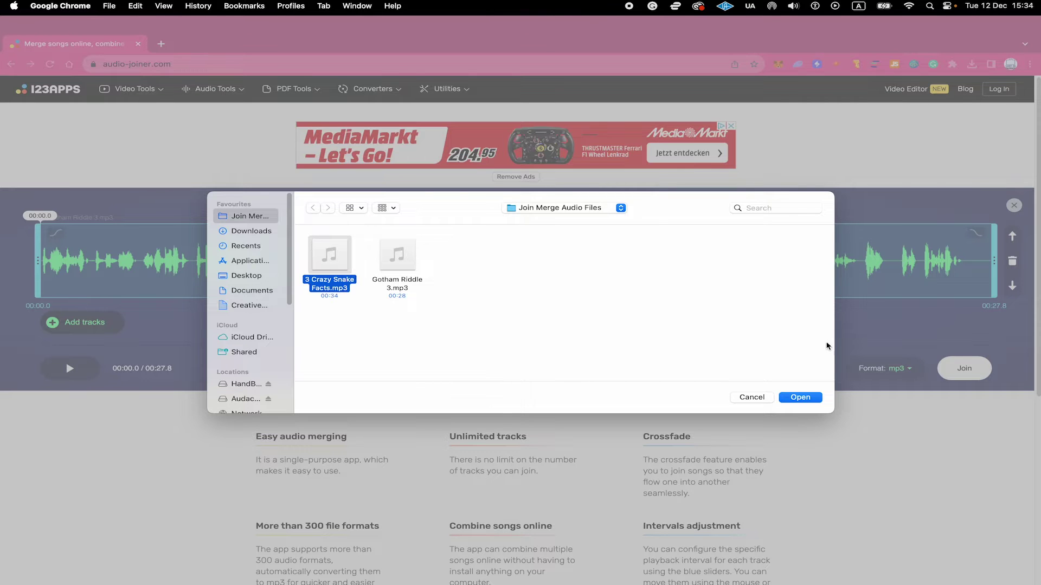
click(815, 396)
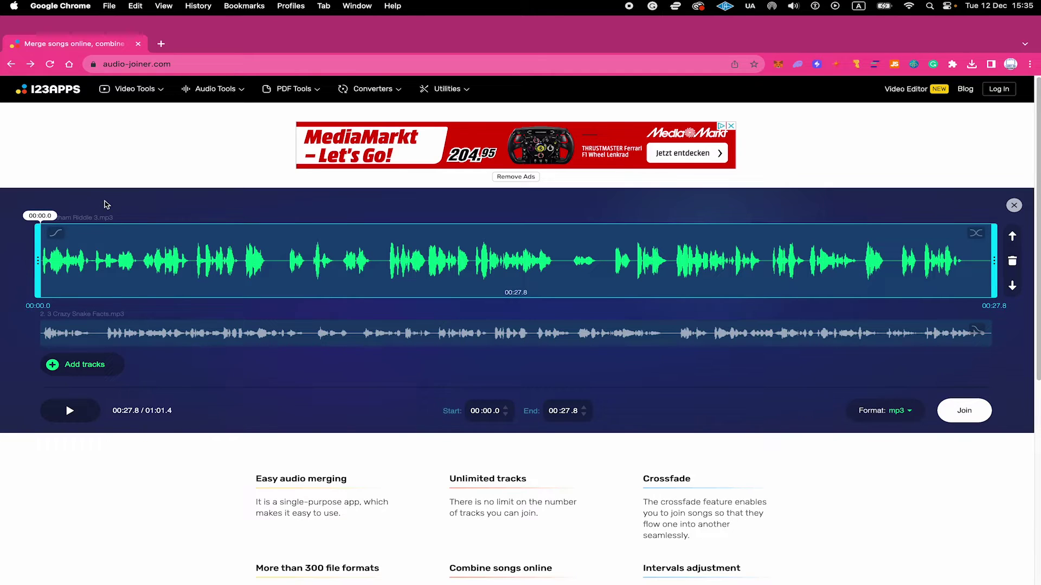
- Leave track 1 without a fade-in and disable its crossfade
click(55, 233)
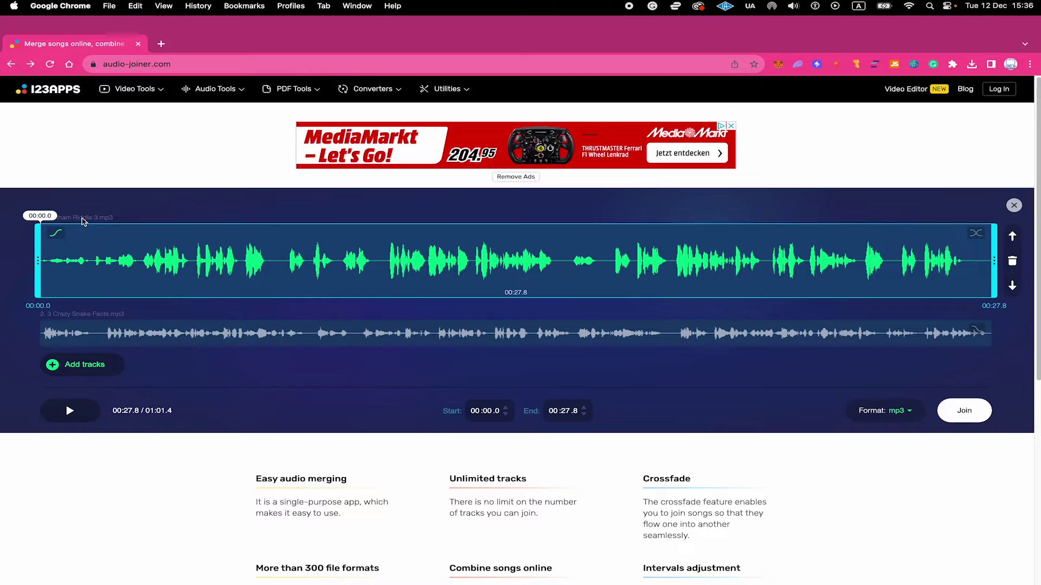
click(59, 235)
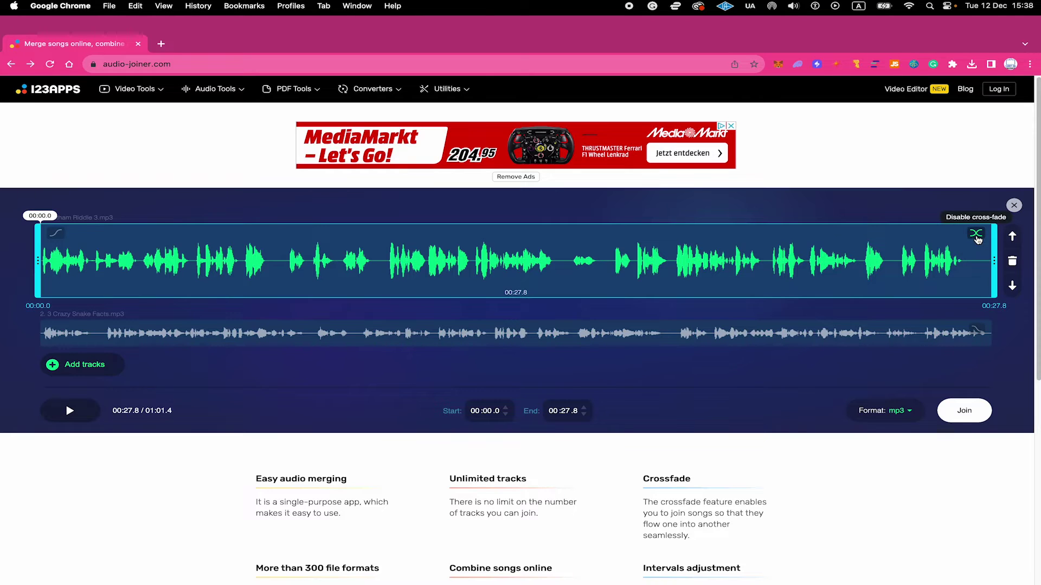
click(976, 237)
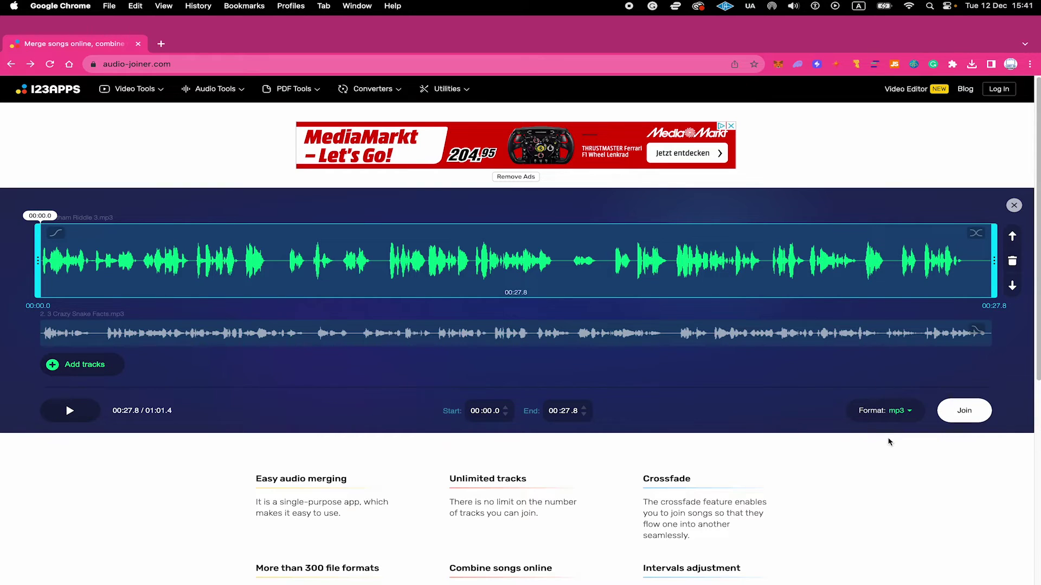
- Keep mp3 as the output format and join both tracks into a 996.8 KB file
click(909, 413)
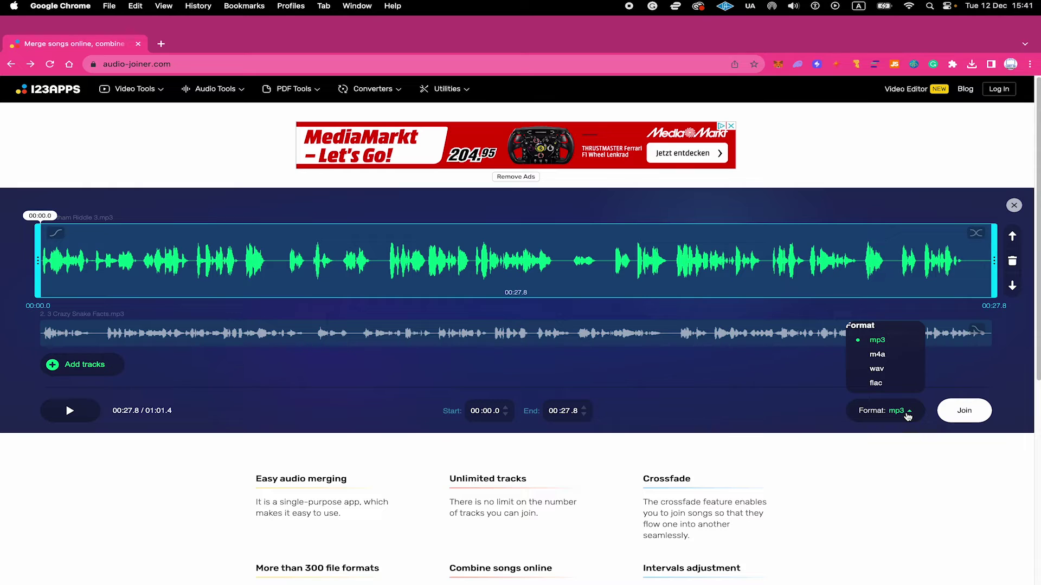
click(904, 408)
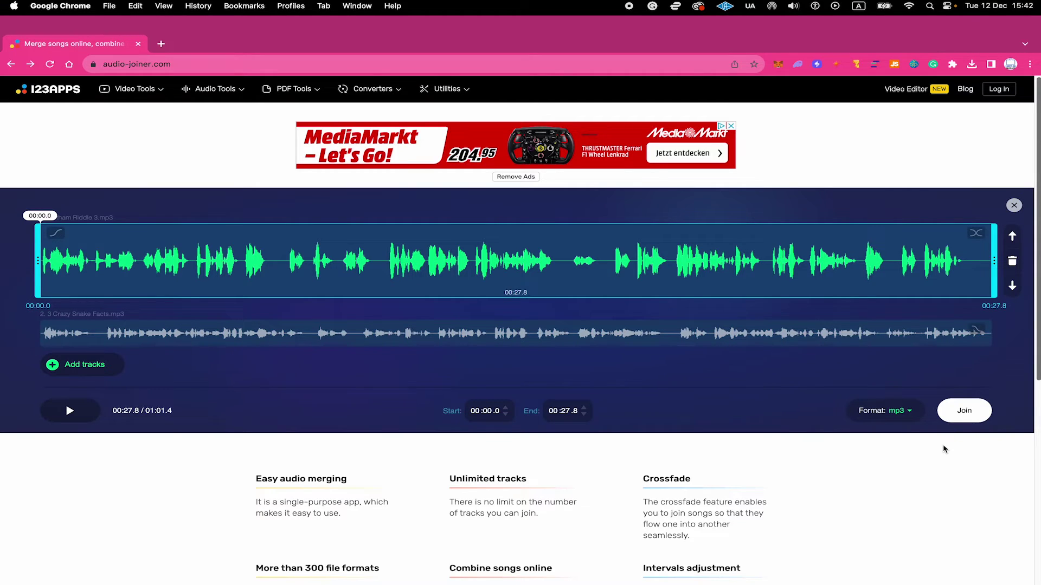
click(961, 412)
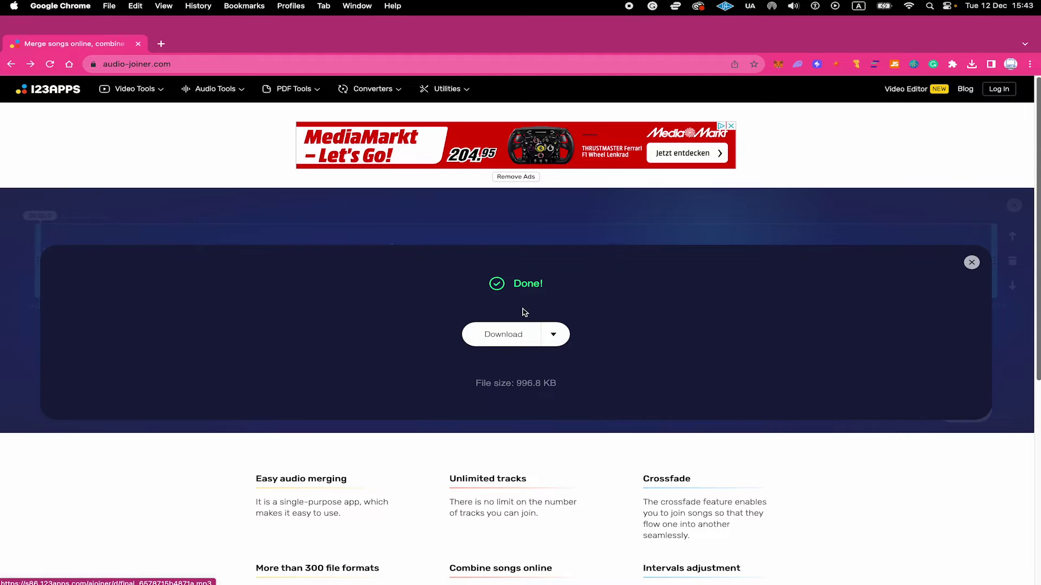
- Download the joined 996.8 KB mp3 file
click(518, 338)
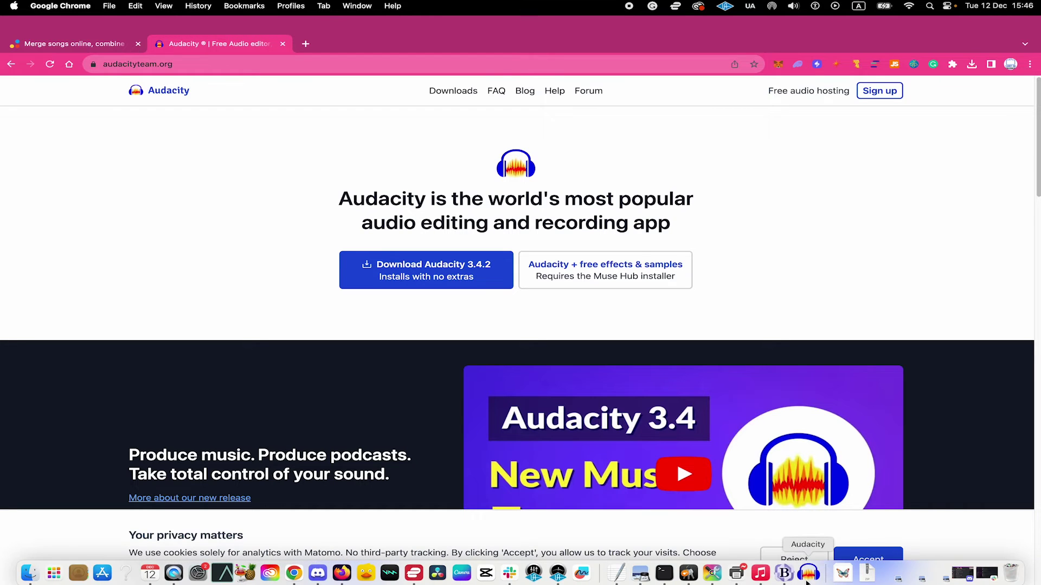
- Bring up an empty Audacity project and move its window to the left
click(808, 575)
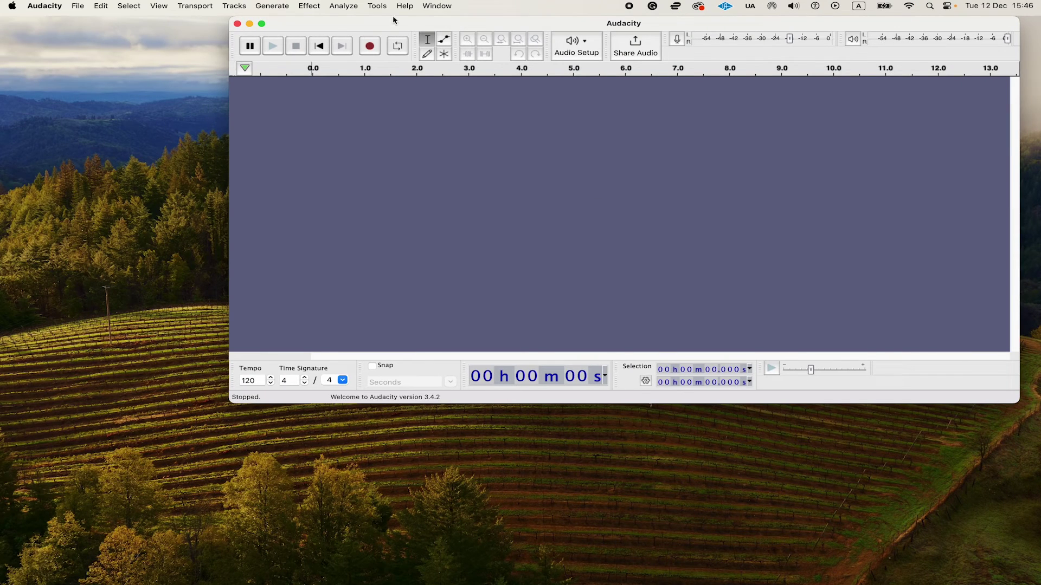
drag(394, 20, 178, 31)
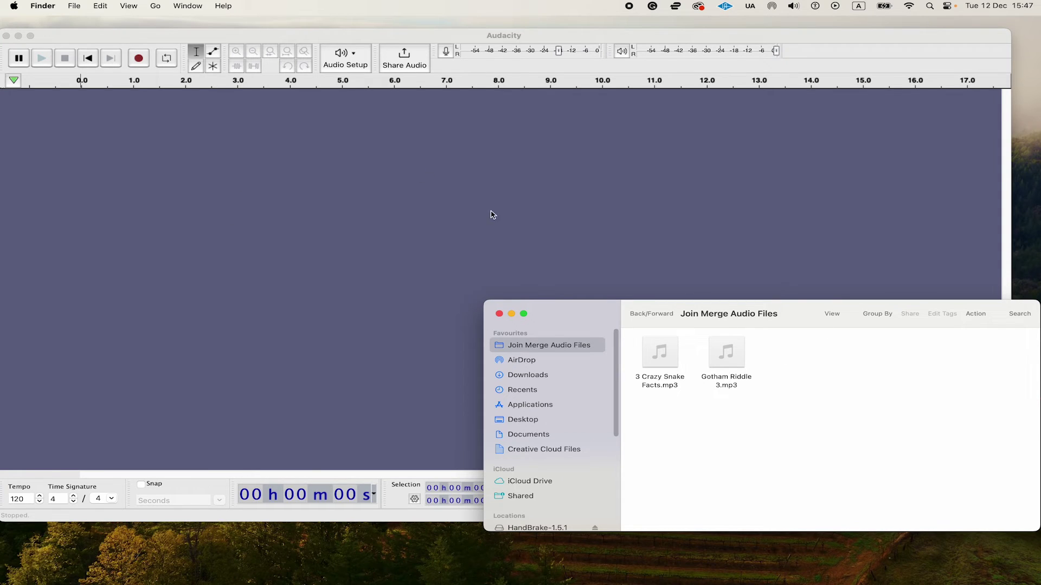
- Import 3 Crazy Snake Facts.mp3 and Gotham Riddle 3.mp3 from Finder as two separate tracks
drag(655, 350, 127, 193)
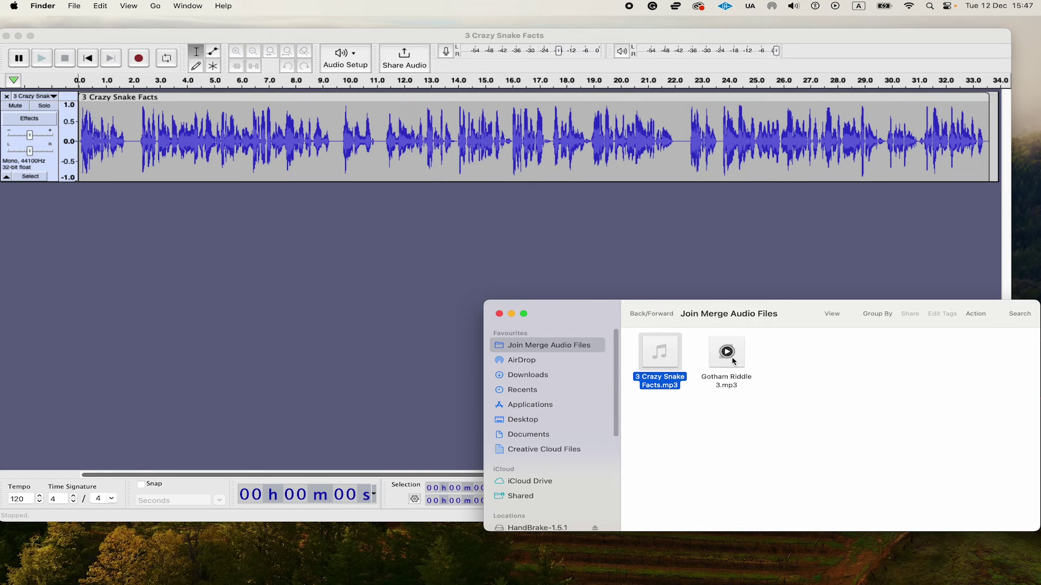
click(780, 359)
click(740, 343)
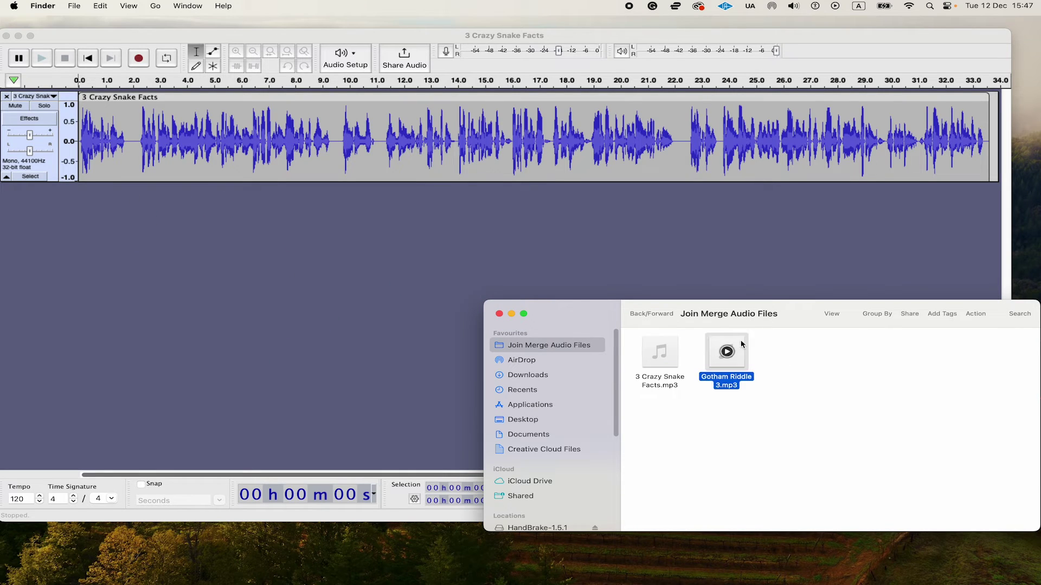
drag(739, 343, 111, 271)
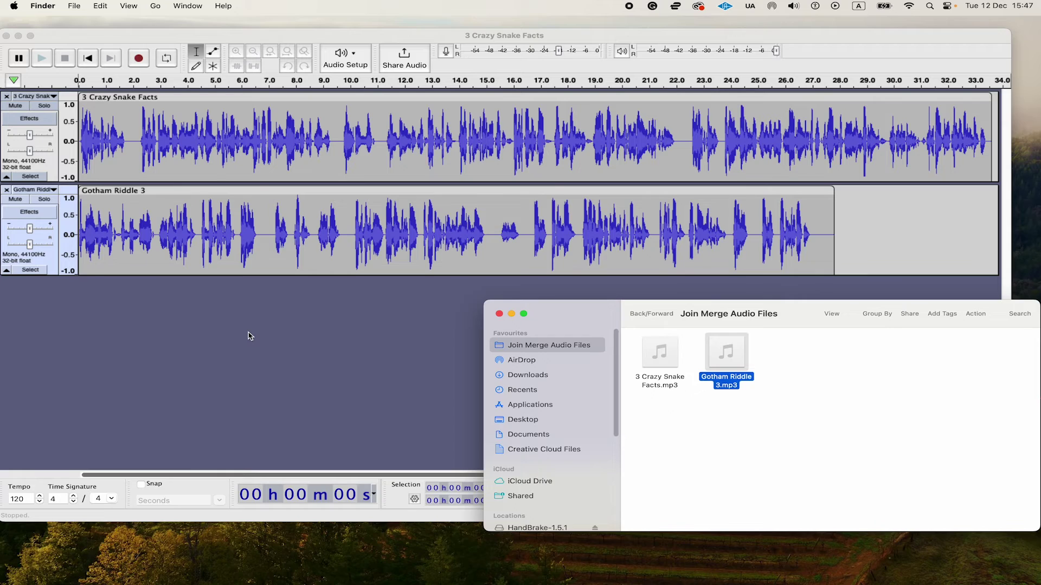
click(248, 336)
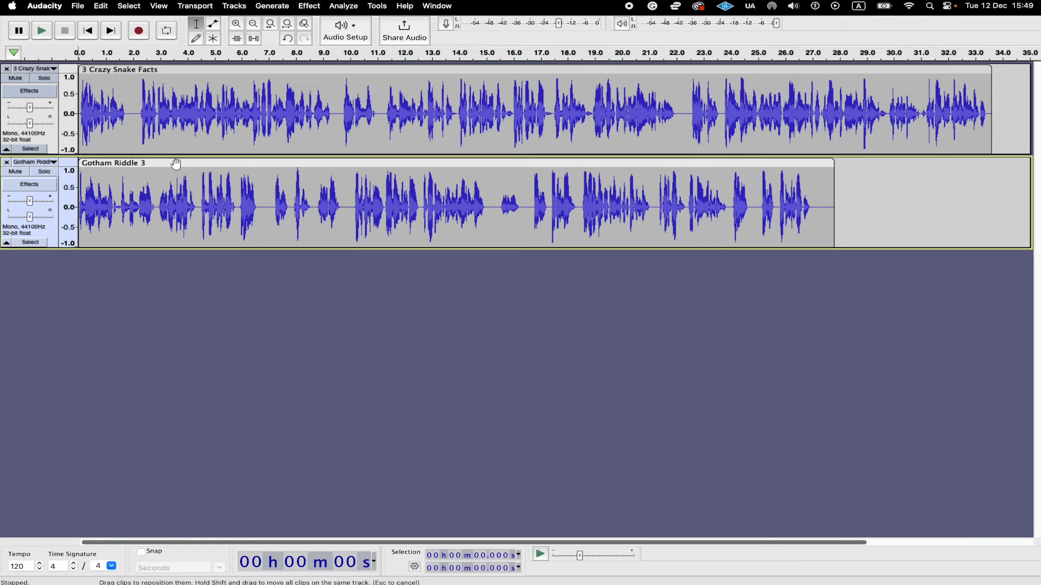
- Move the Gotham Riddle 3 clip to start at about 0:33, right after 3 Crazy Snake Facts
drag(176, 163, 1036, 173)
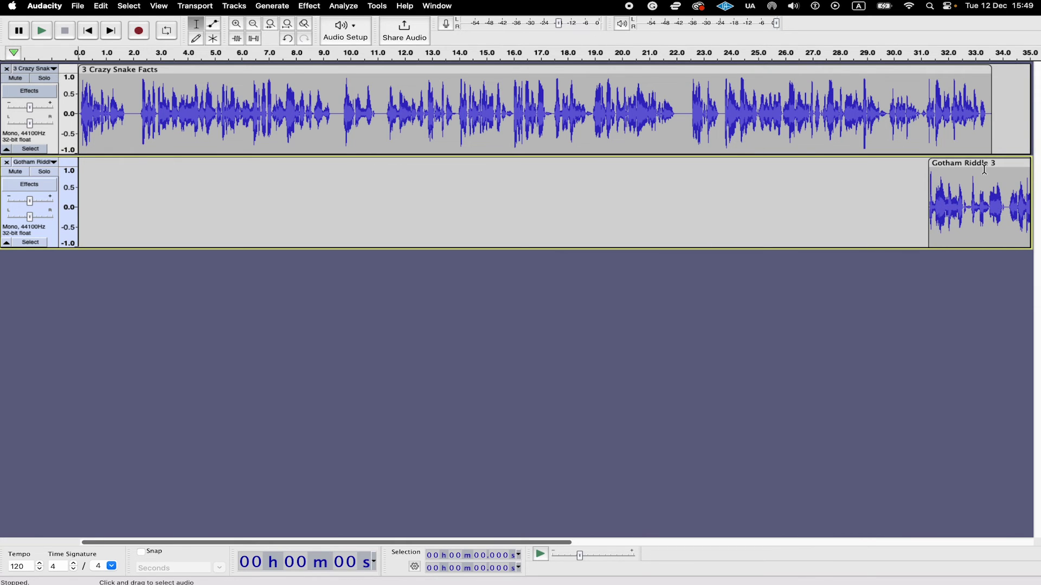
drag(966, 166, 1030, 166)
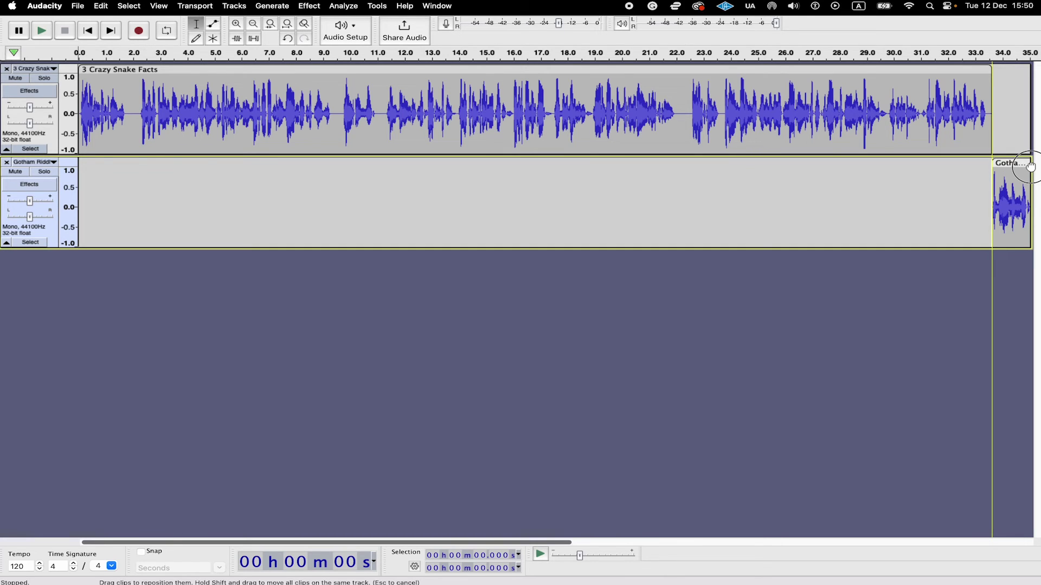
drag(1030, 166, 1030, 166)
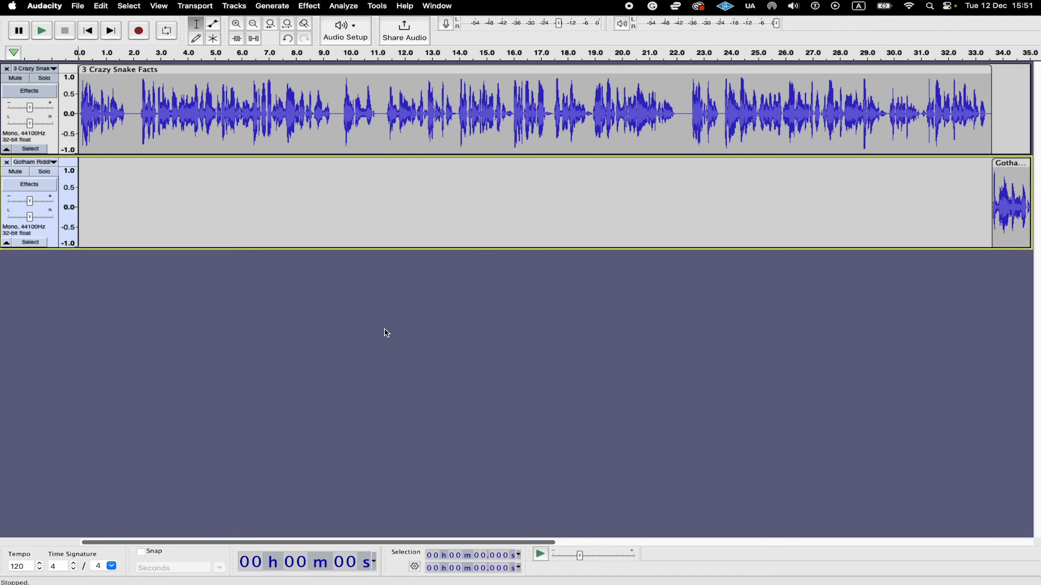
click(253, 24)
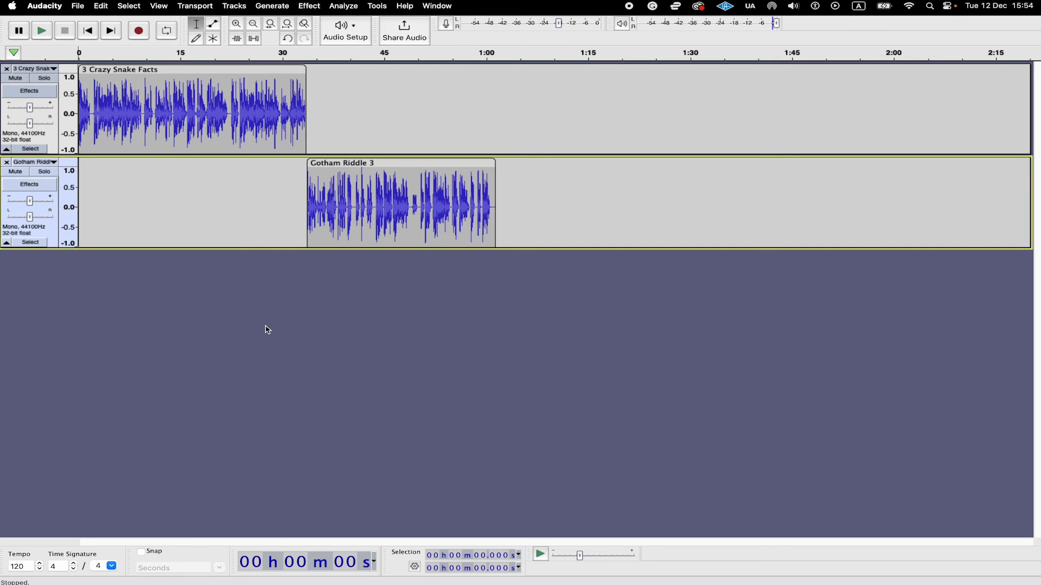
- Export the project as a WAV file named mergedaudionew
click(80, 6)
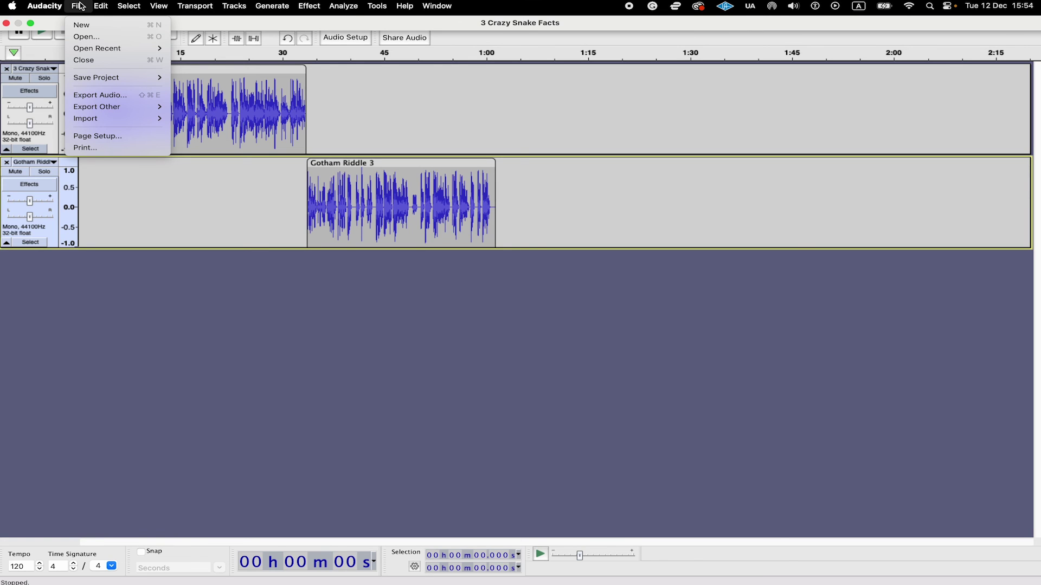
click(114, 100)
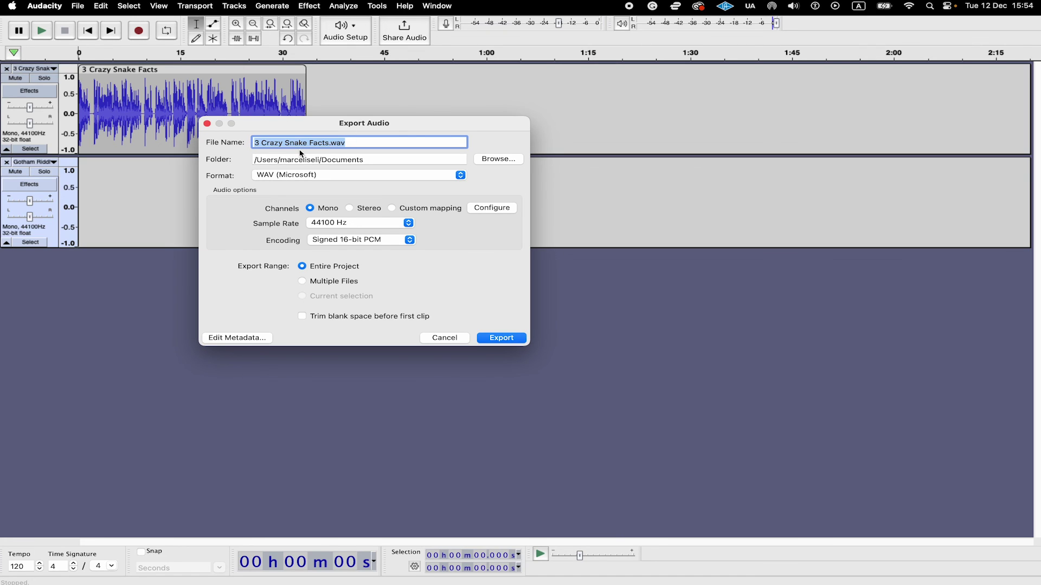
text(mergedaudio)
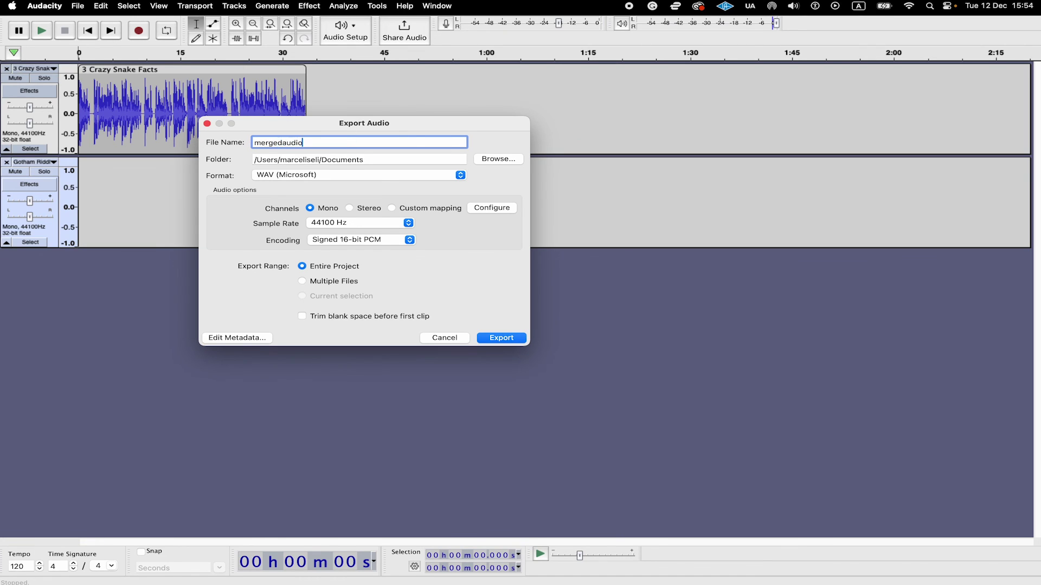
text(new)
click(502, 338)
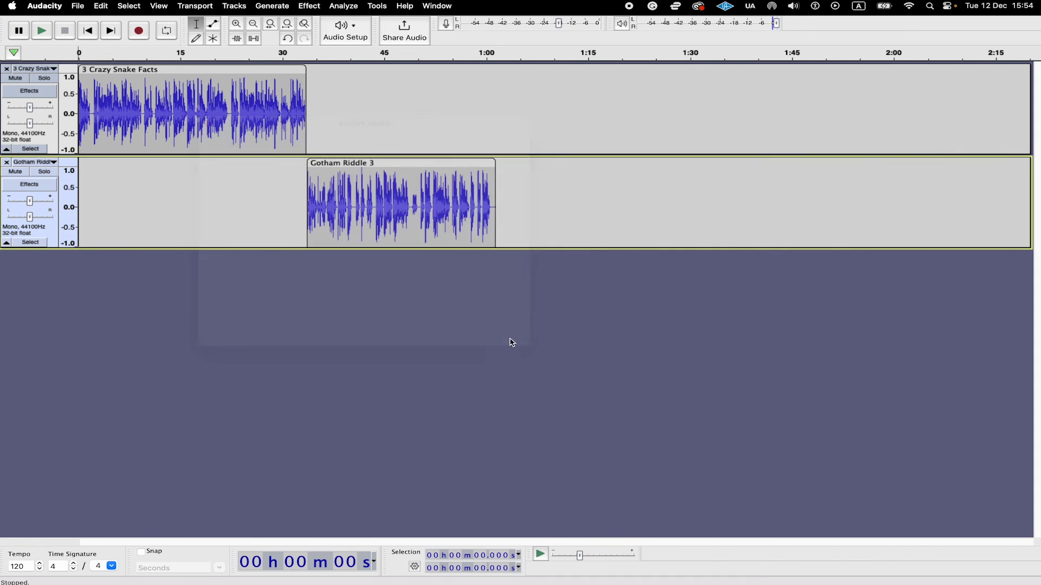